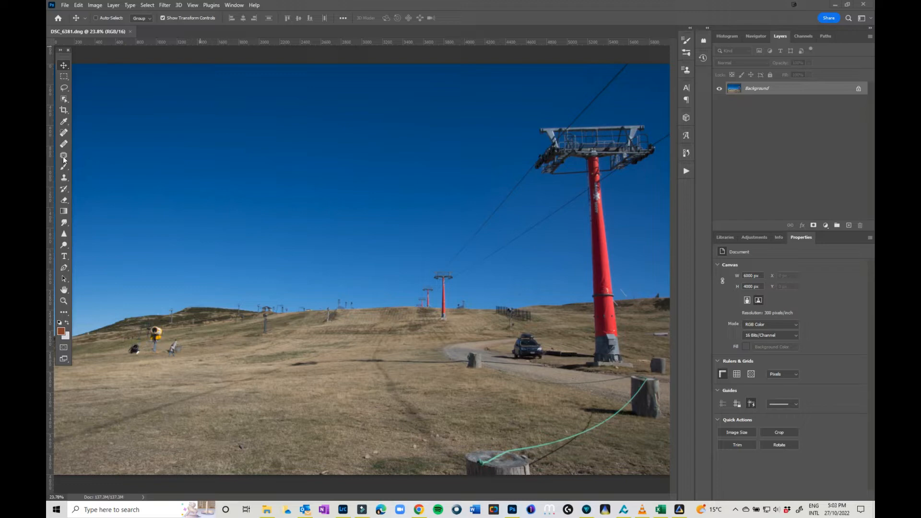
- Browse the hidden extra tools and the Customize Toolbar dialog without changing anything
click(63, 314)
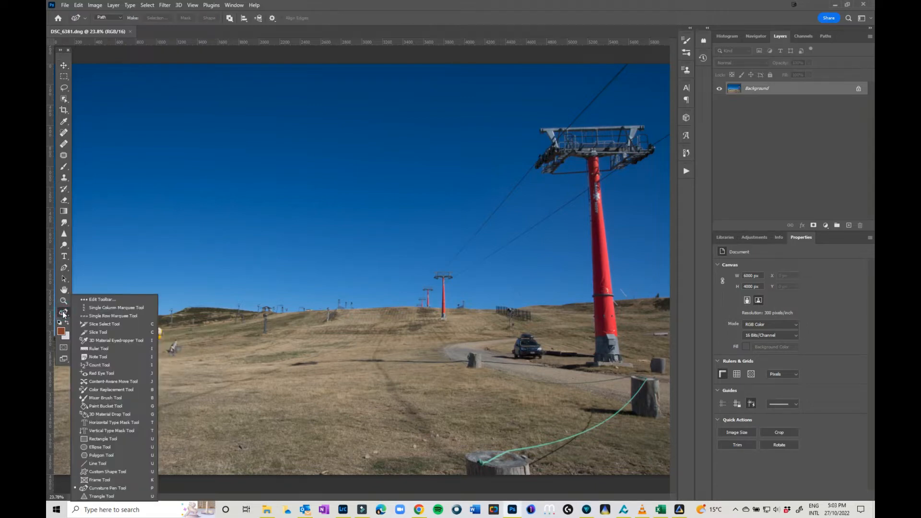
click(108, 307)
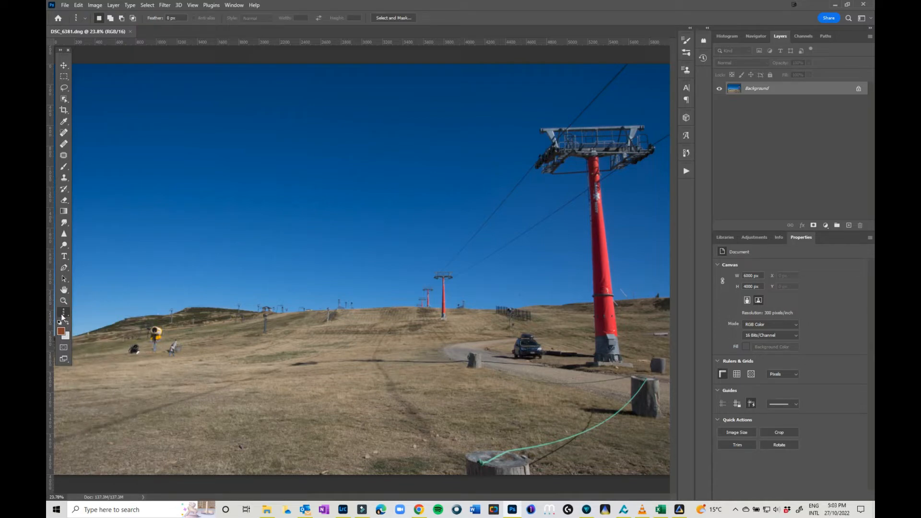
click(67, 313)
click(102, 302)
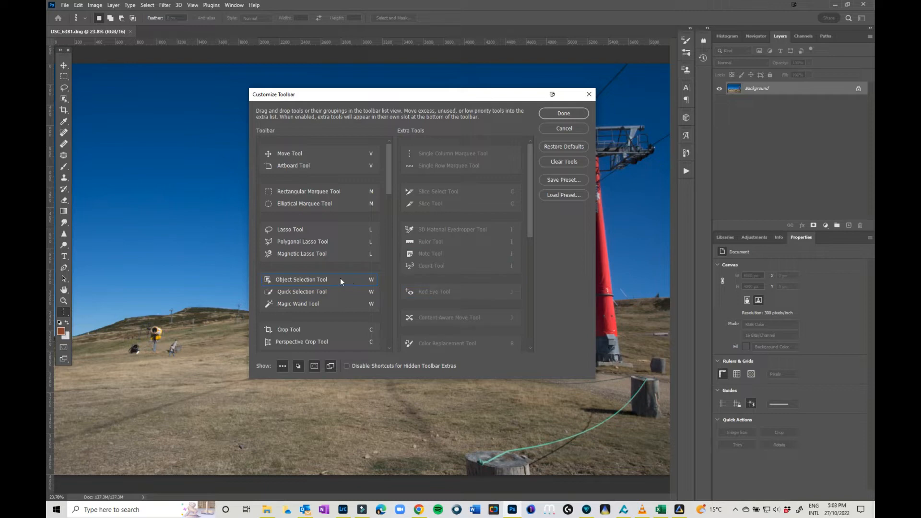
scroll(341, 278, down, 4)
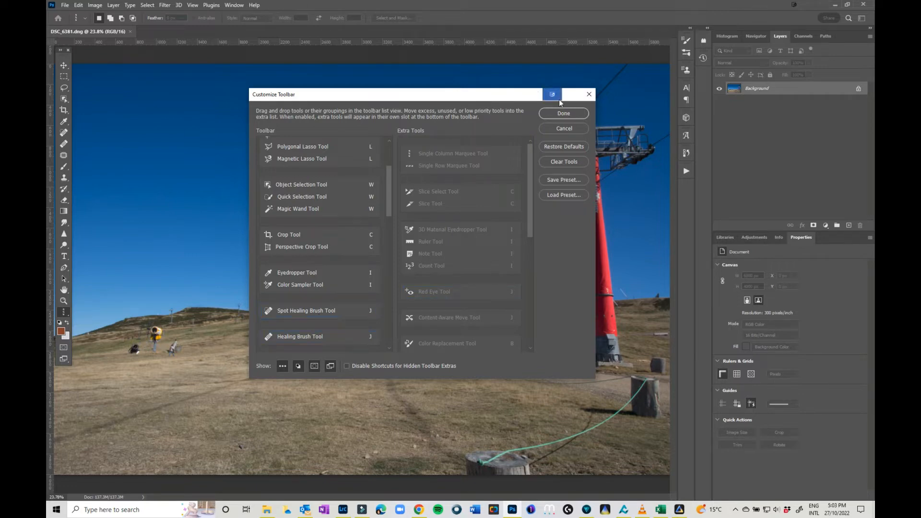
click(557, 127)
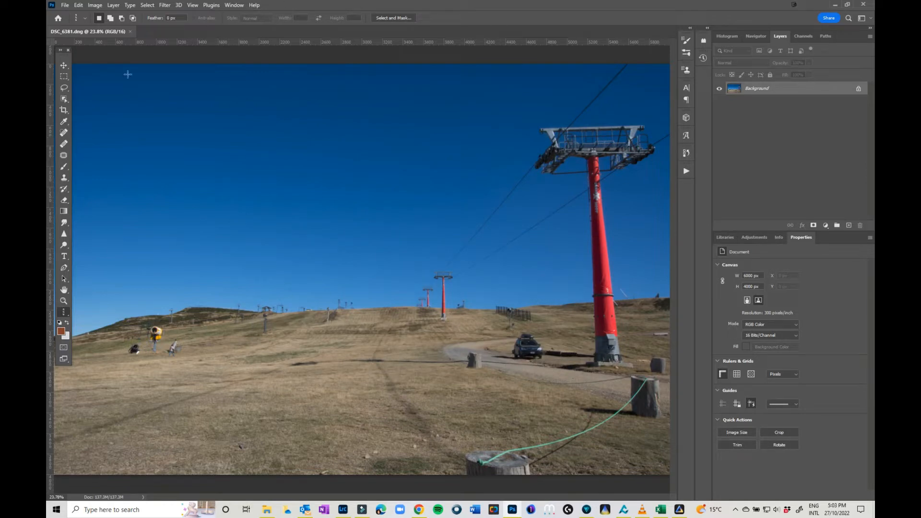
- Select the Spot Healing Brush, enlarge it, and heal the dust spots in the sky
click(63, 134)
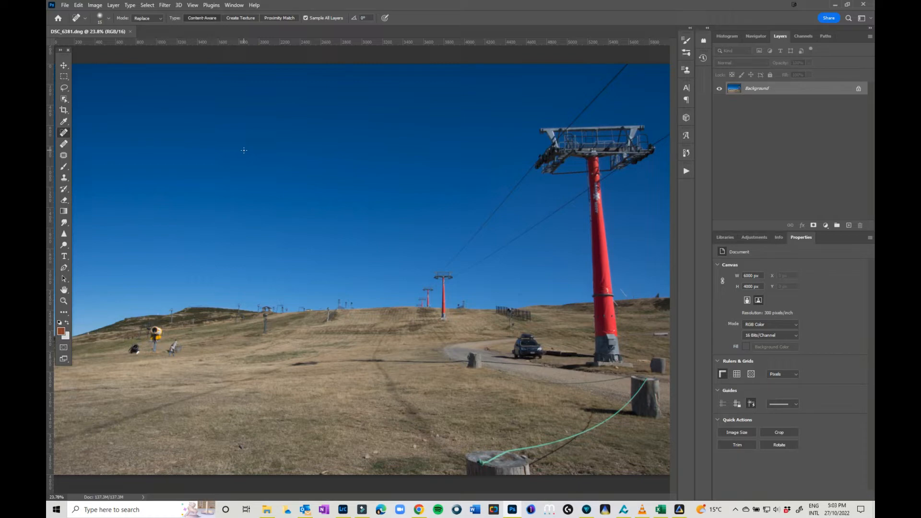
key(bracketright)
key(bracketright)
key(bracketright)
key(bracketright)
key(bracketright)
click(249, 161)
click(285, 175)
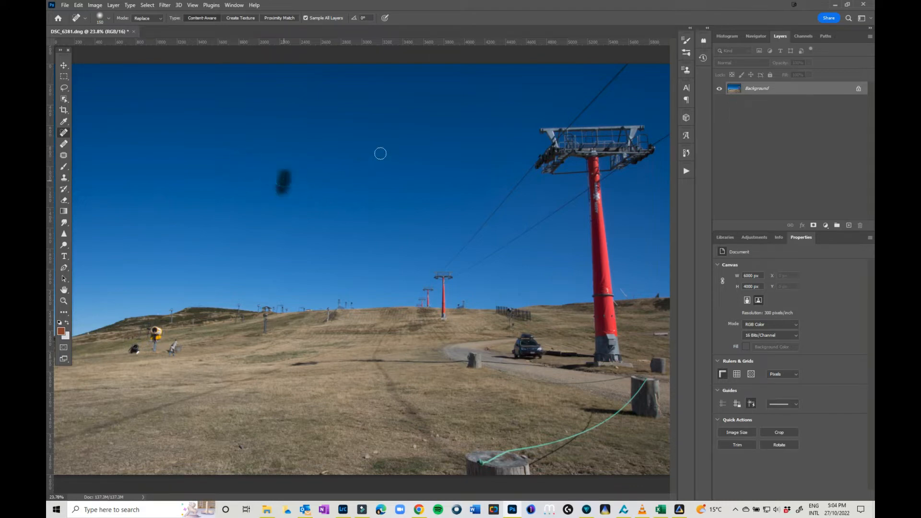
click(526, 117)
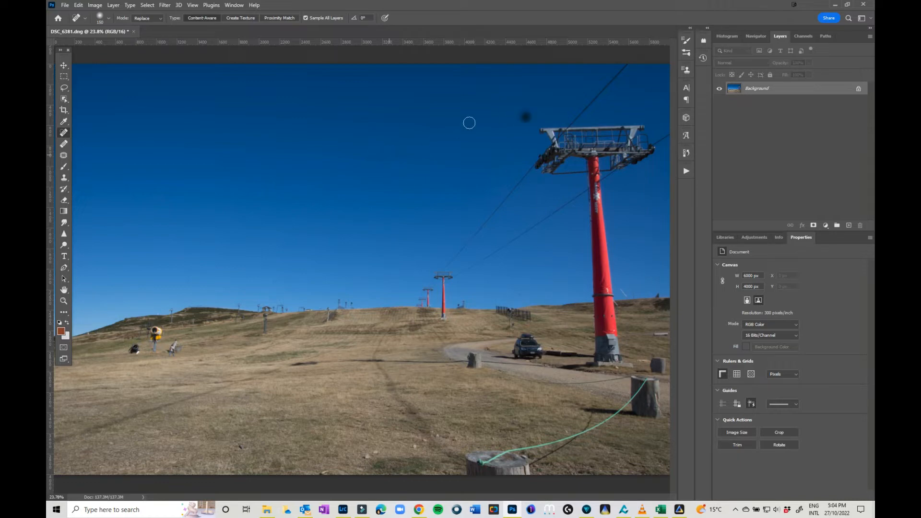
- Spot-heal the small object on the horizon and the remaining specks across the sky and grass
click(516, 292)
click(239, 445)
click(516, 289)
click(507, 84)
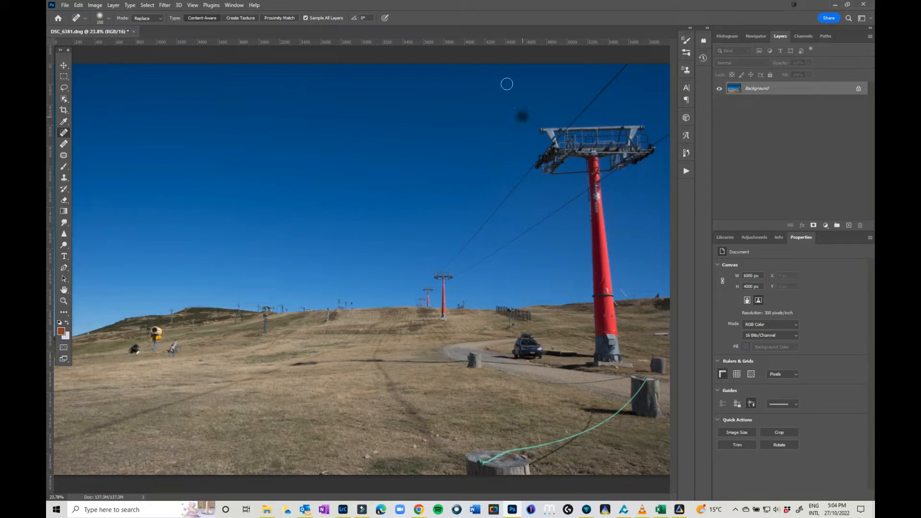
click(94, 142)
click(518, 294)
click(333, 221)
click(265, 220)
click(292, 290)
- Switch to the Healing Brush, enlarge it, sample nearby grass and paint over the yellow snow cannon
click(65, 144)
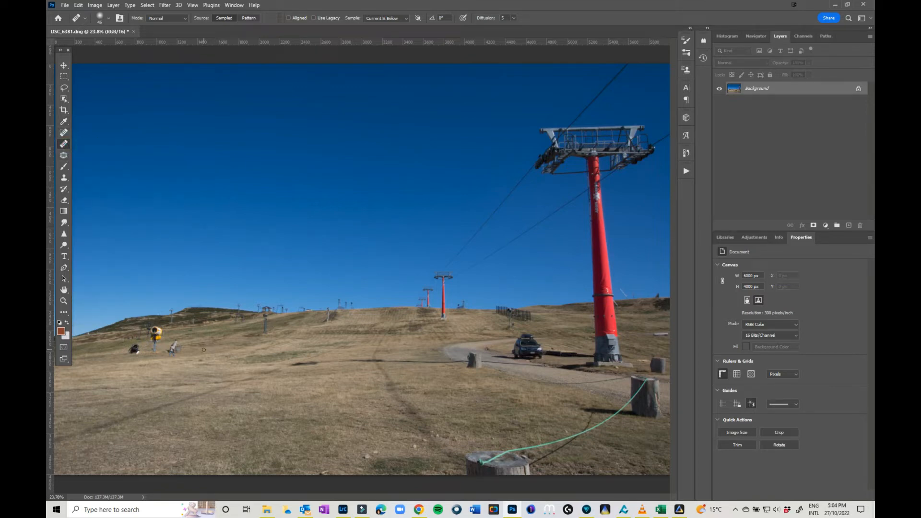
key(bracketright)
alt+click(203, 352)
mouse_move(184, 350)
mouse_down()
mouse_move(159, 346)
mouse_move(156, 330)
mouse_move(149, 330)
mouse_up()
- Zoom in to 200% and heal the remaining specks in the sky with the Healing Brush
key(ctrl+plus)
key(ctrl+plus)
key(ctrl+plus)
key(ctrl+plus)
key(ctrl+plus)
key(ctrl+plus)
key(space)
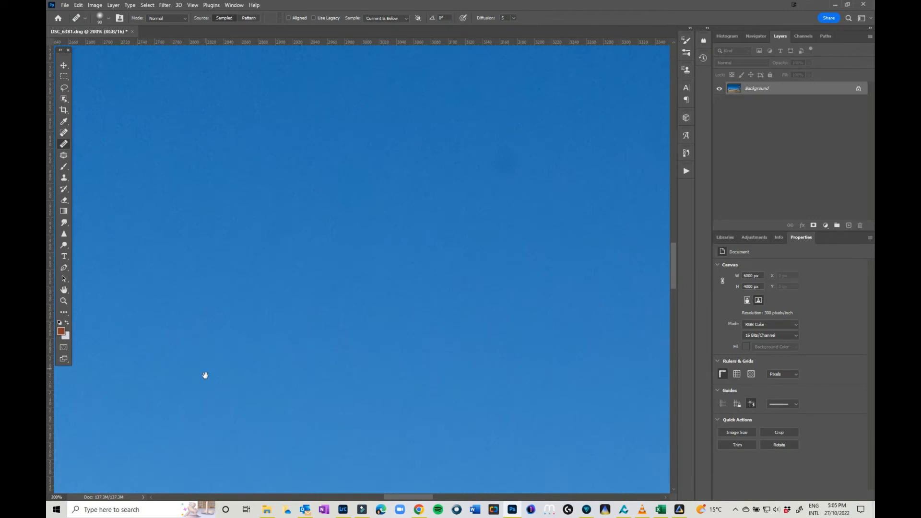
mouse_move(205, 377)
mouse_down()
mouse_move(464, 218)
mouse_move(297, 295)
mouse_move(286, 315)
mouse_up()
mouse_move(586, 100)
mouse_down()
mouse_move(571, 124)
mouse_move(540, 138)
mouse_up()
alt+click(540, 138)
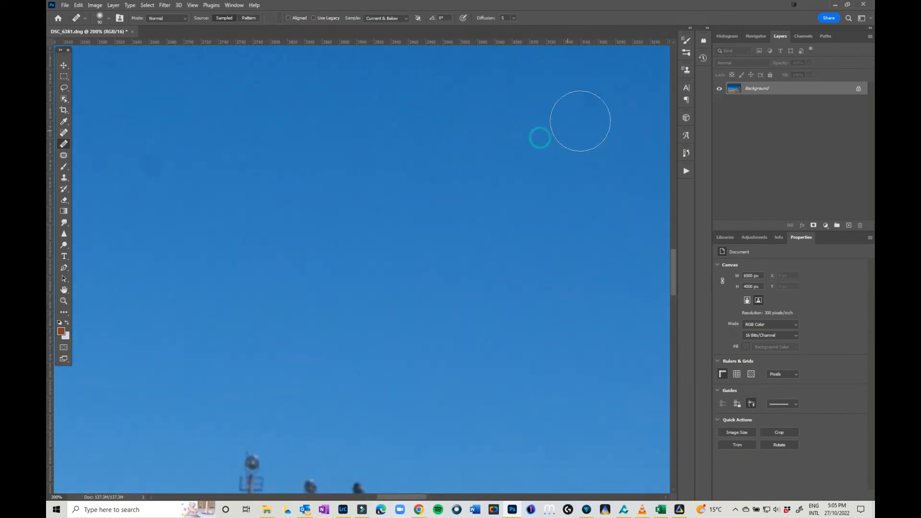
click(583, 117)
- Pan around the zoomed image to inspect the healed snow cannon area on the slope
key(space)
drag(287, 314, 508, 98)
drag(168, 378, 437, 245)
drag(285, 326, 561, 241)
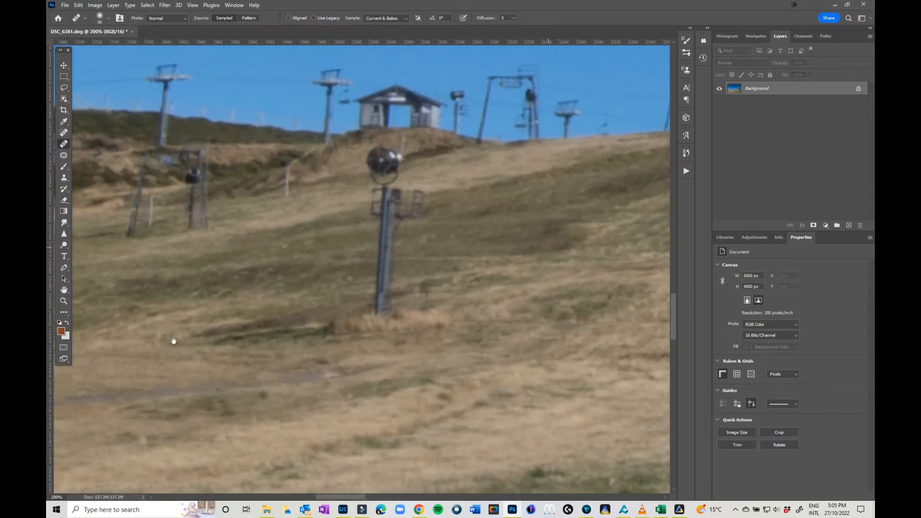
drag(176, 341, 609, 286)
drag(146, 342, 509, 307)
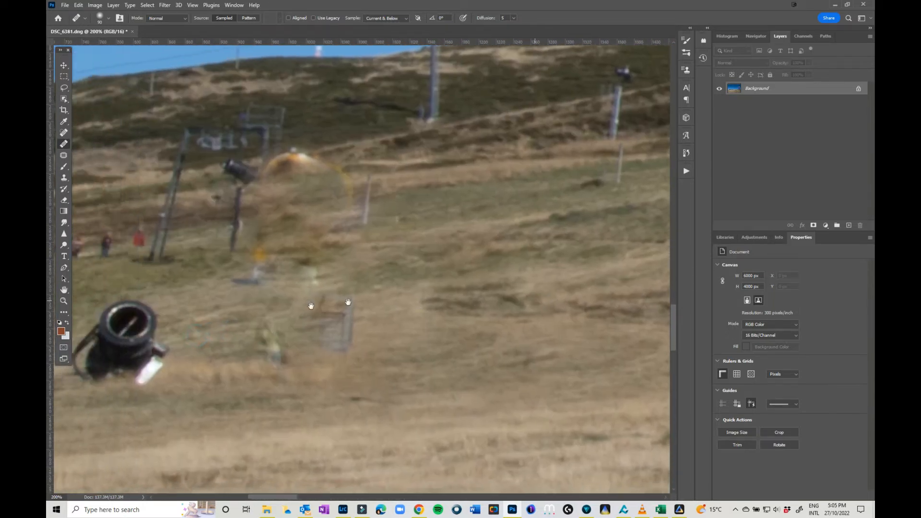
mouse_move(282, 314)
mouse_down()
mouse_move(196, 283)
mouse_move(264, 246)
mouse_up()
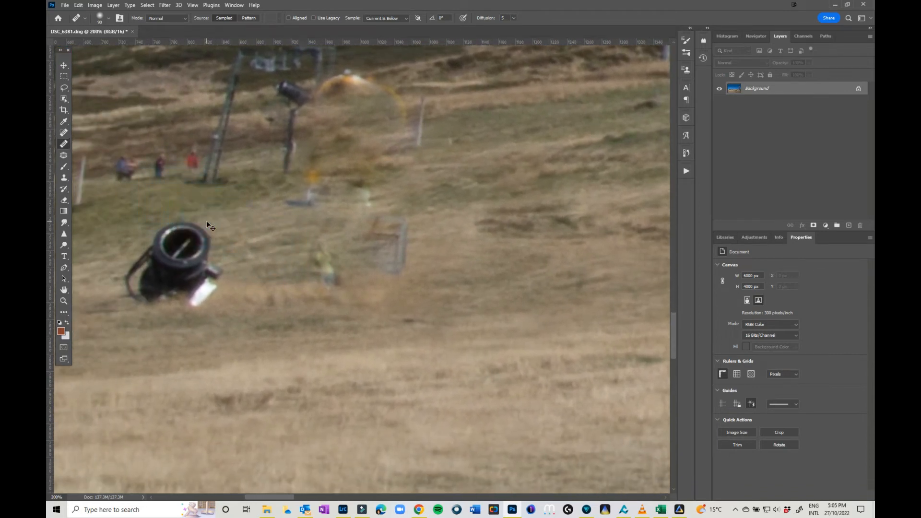
- Zoom out to 100% and heal away the group of people beside the lift poles
key(ctrl+minus)
alt+click(169, 222)
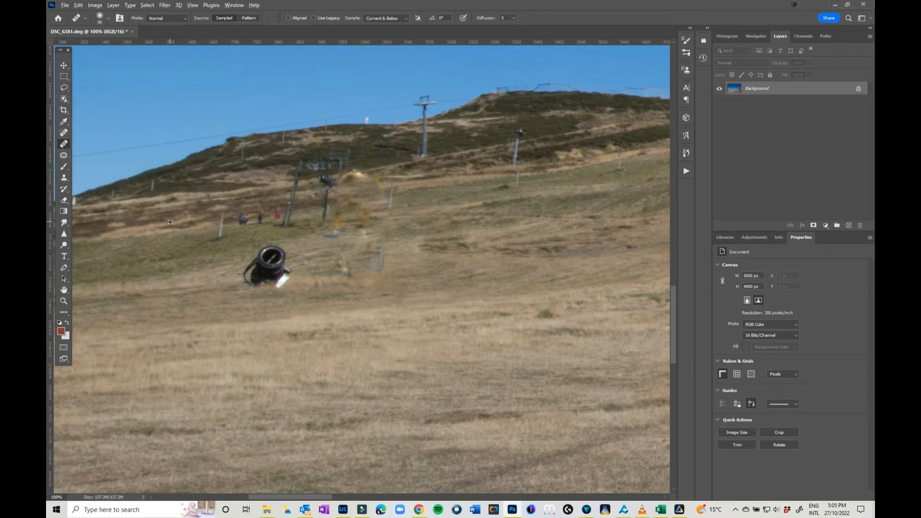
click(240, 217)
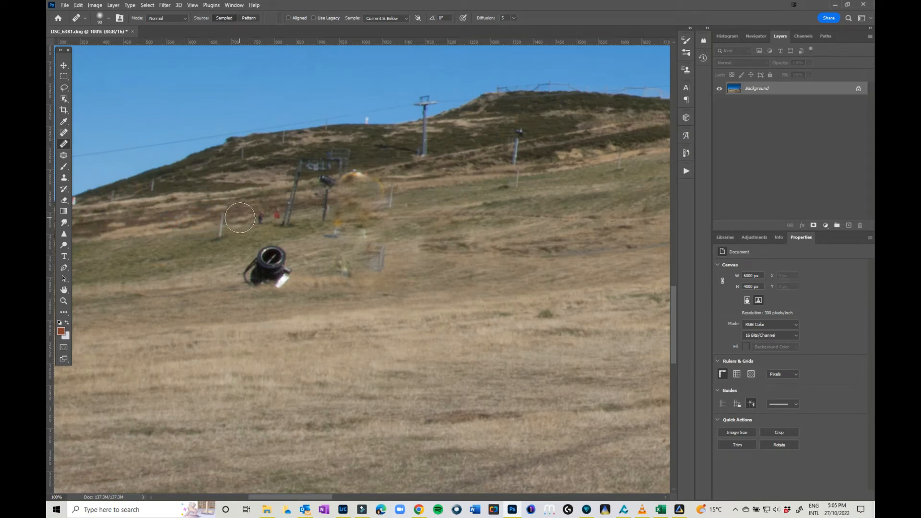
click(269, 213)
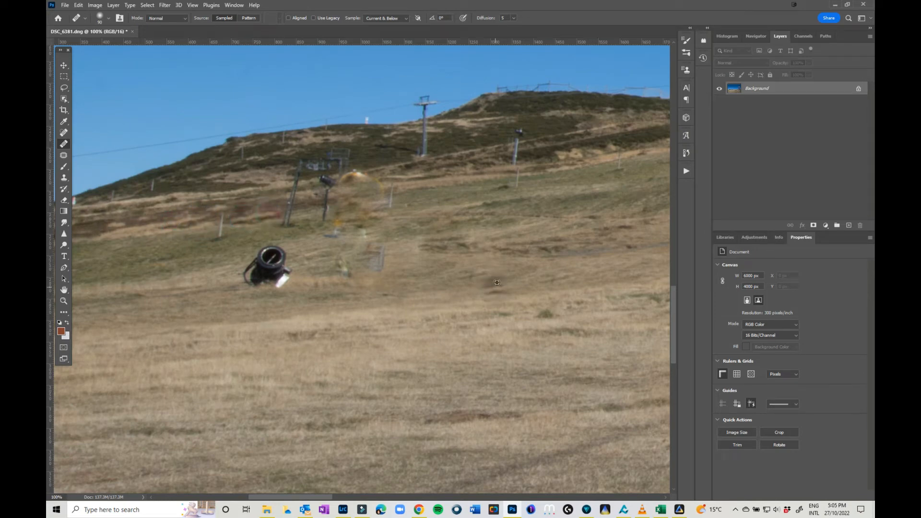
- Heal away the fence remnants and the black snow cannon on the slope
alt+click(429, 256)
click(395, 263)
mouse_move(379, 251)
mouse_down()
mouse_move(378, 198)
mouse_move(356, 183)
mouse_move(342, 273)
mouse_move(389, 269)
mouse_move(343, 262)
mouse_move(331, 240)
mouse_move(260, 265)
mouse_move(311, 273)
mouse_move(248, 280)
mouse_move(280, 252)
mouse_move(256, 266)
mouse_move(369, 275)
mouse_move(336, 252)
mouse_move(338, 242)
mouse_move(378, 265)
mouse_up()
alt+click(177, 288)
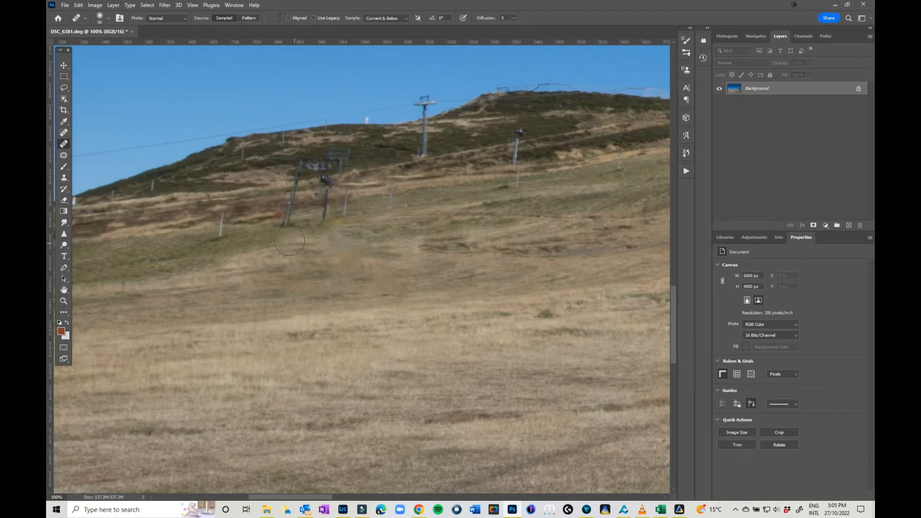
- Clean the leftover smudges near the lift poles with the Healing and Spot Healing Brushes
alt+click(246, 219)
click(274, 216)
click(61, 134)
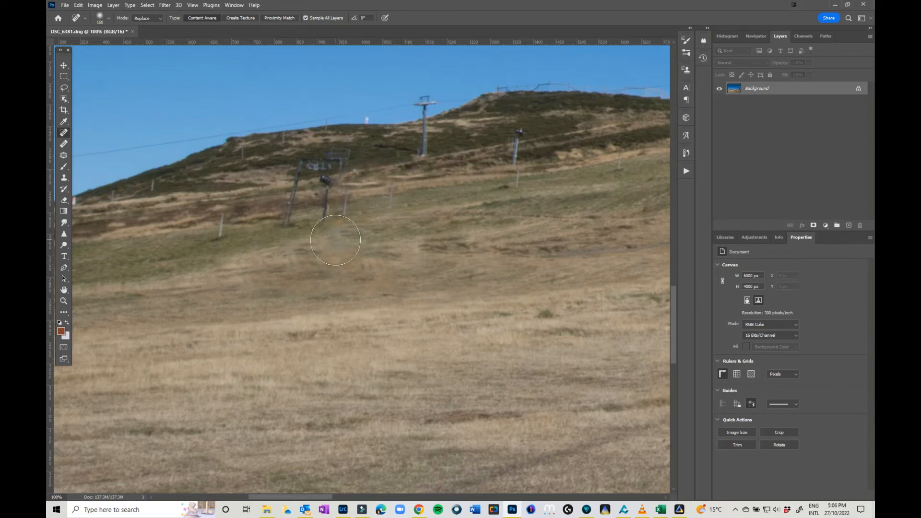
drag(335, 240, 360, 267)
key(ctrl+minus)
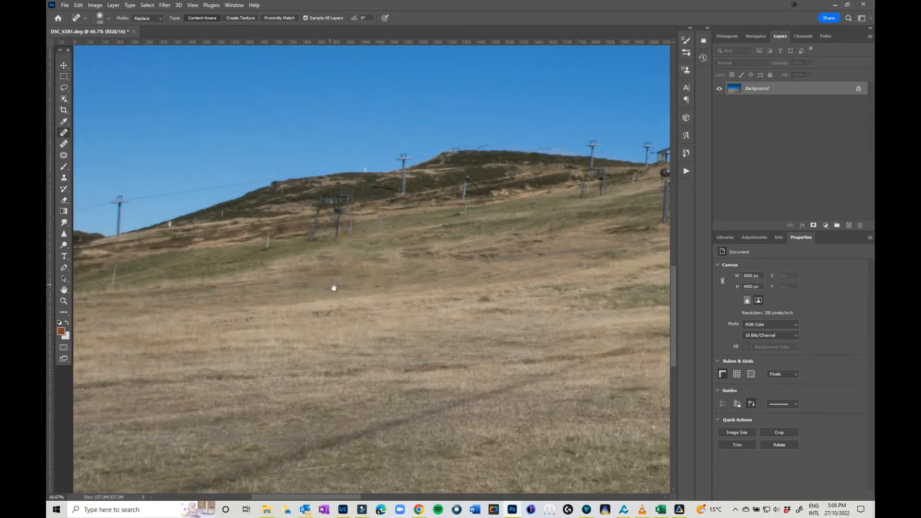
- Patch the dark ground marks in the grass with the Patch tool
drag(484, 383, 241, 199)
drag(407, 267, 360, 325)
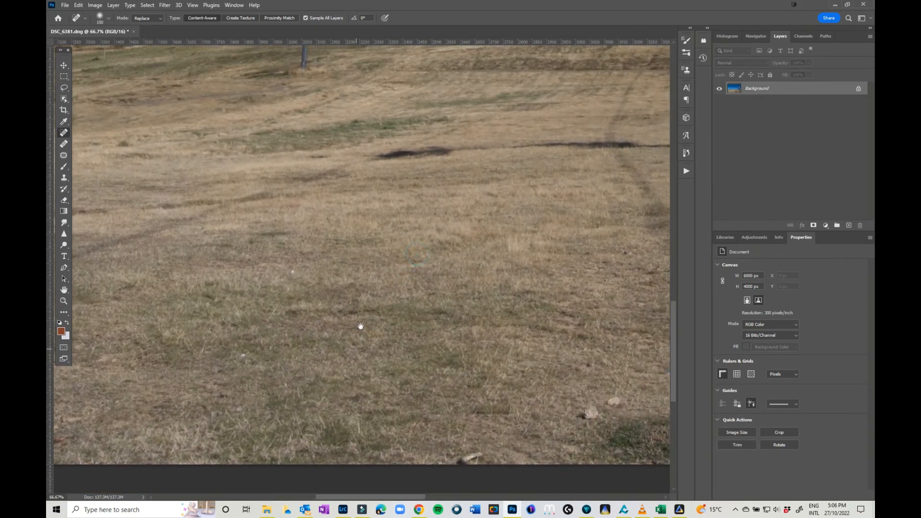
click(62, 157)
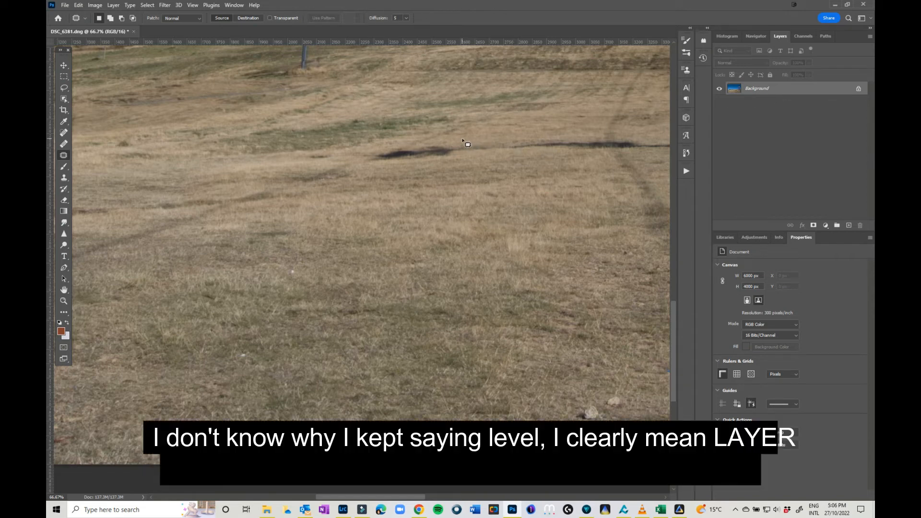
mouse_move(462, 141)
mouse_down()
mouse_move(414, 134)
mouse_move(367, 144)
mouse_move(346, 160)
mouse_move(403, 184)
mouse_move(489, 173)
mouse_move(499, 153)
mouse_move(474, 139)
mouse_move(305, 196)
mouse_up()
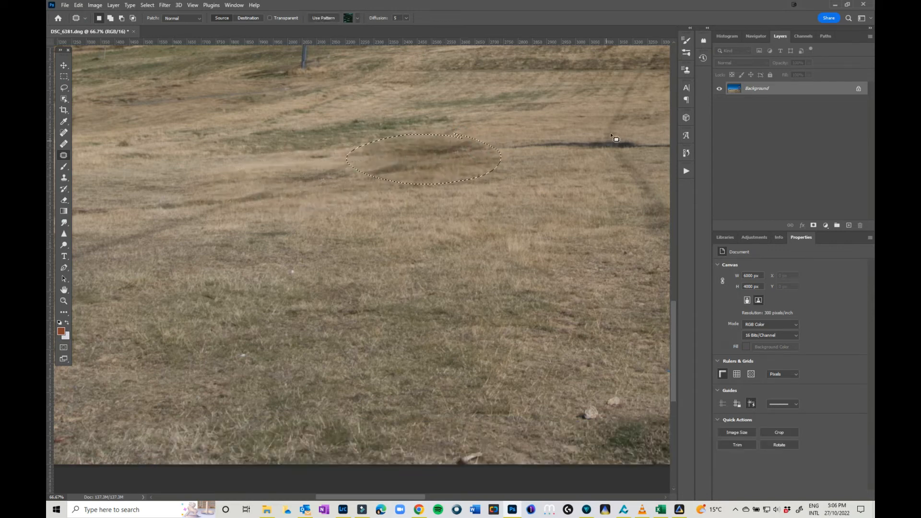
mouse_move(625, 129)
mouse_down()
mouse_move(515, 137)
mouse_move(529, 160)
mouse_move(647, 143)
mouse_up()
- Patch the small stones and debris near the lower edge of the grass
mouse_move(586, 158)
mouse_down()
mouse_move(532, 189)
mouse_move(552, 395)
mouse_up()
mouse_move(616, 392)
mouse_down()
mouse_move(553, 410)
mouse_move(614, 424)
mouse_move(637, 386)
mouse_up()
drag(603, 412, 540, 394)
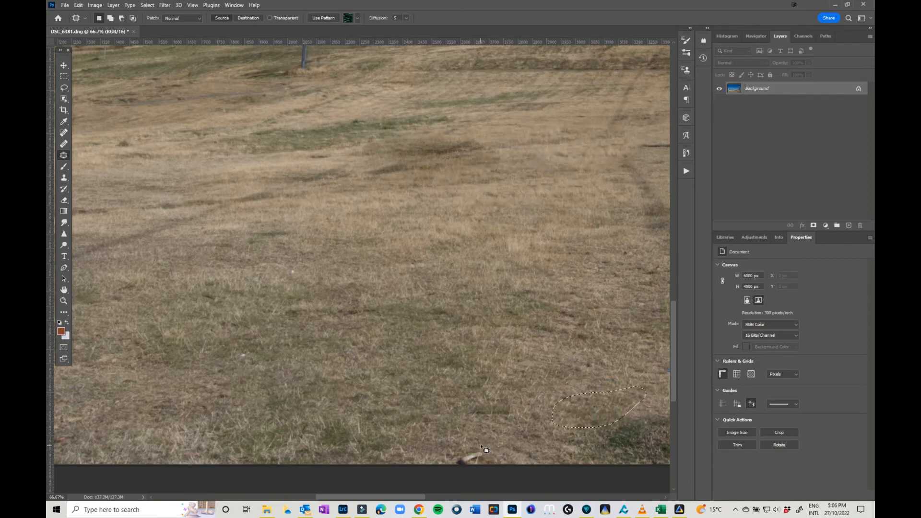
mouse_move(481, 443)
mouse_down()
mouse_move(464, 472)
mouse_move(505, 455)
mouse_move(378, 445)
mouse_up()
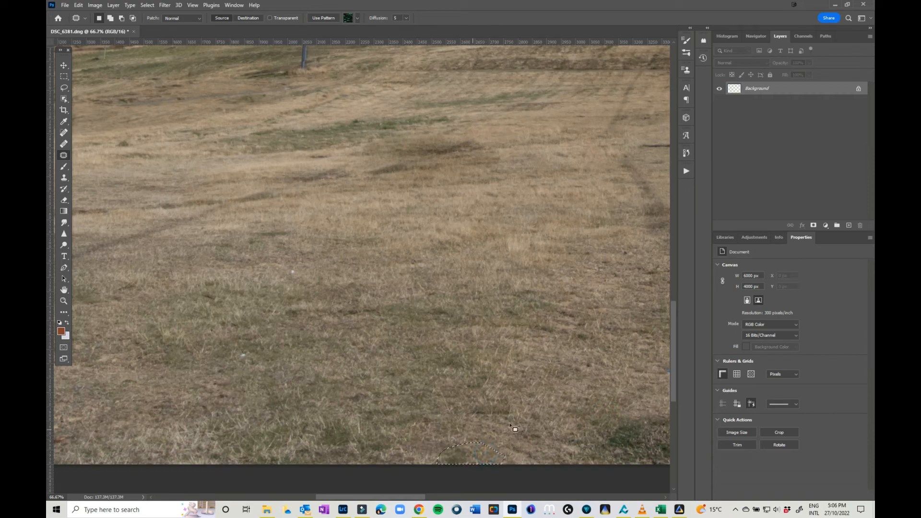
- Patch the stones in the grass near the tree stump
scroll(378, 491, right, 5)
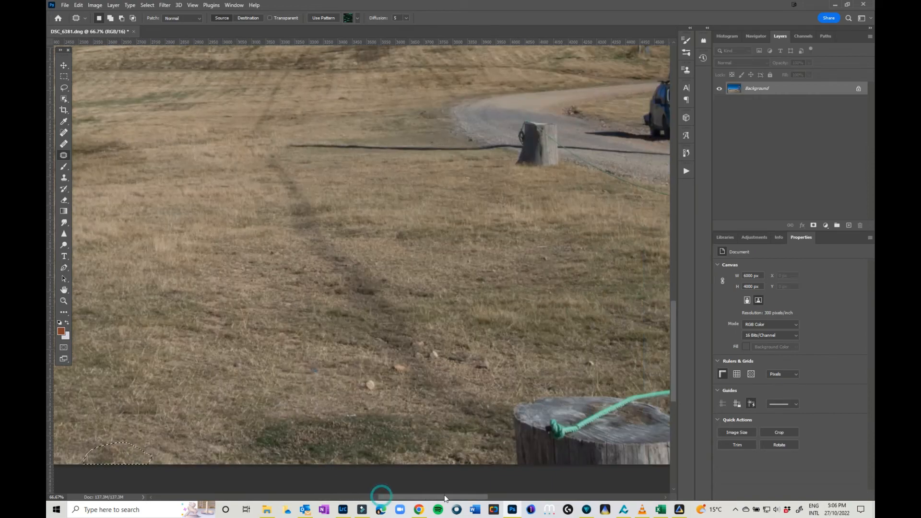
mouse_move(383, 361)
mouse_down()
mouse_move(348, 390)
mouse_move(398, 392)
mouse_move(378, 396)
mouse_move(315, 370)
mouse_up()
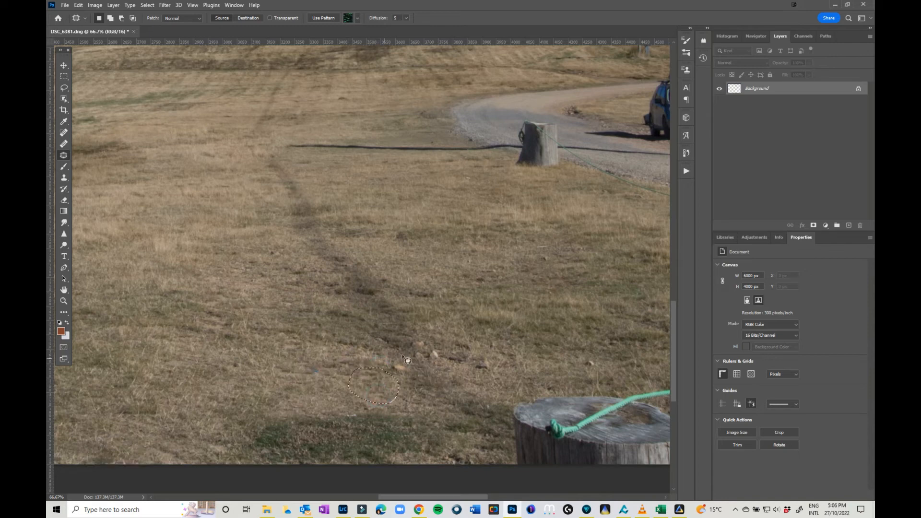
mouse_move(429, 333)
mouse_down()
mouse_move(385, 350)
mouse_move(438, 388)
mouse_move(458, 344)
mouse_up()
drag(439, 370, 336, 316)
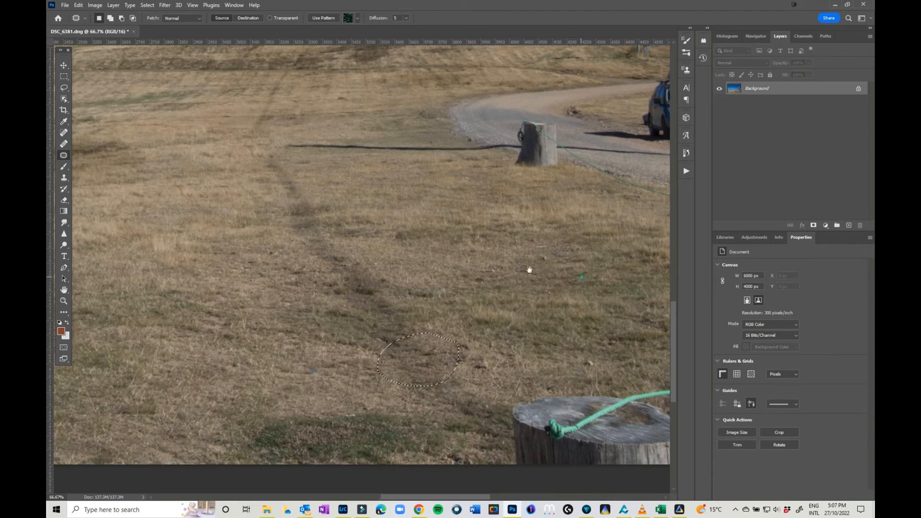
- Try to patch away the car on the gravel track, then undo it and deselect
drag(530, 267, 405, 322)
mouse_move(557, 132)
mouse_down()
mouse_move(455, 192)
mouse_move(545, 174)
mouse_move(222, 181)
mouse_up()
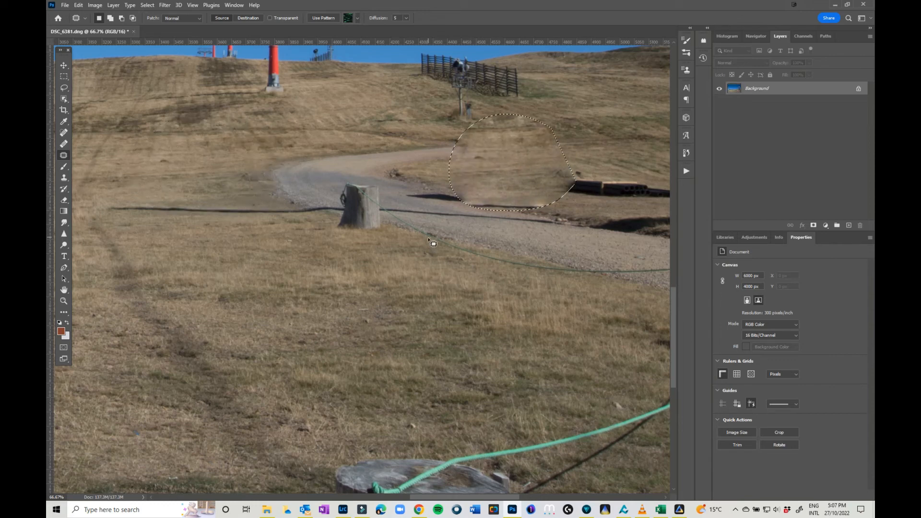
key(ctrl+z)
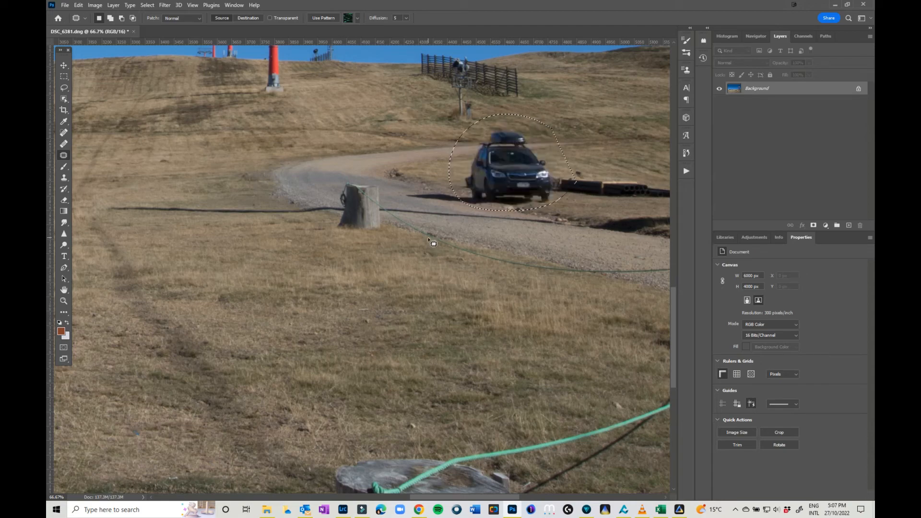
key(ctrl+d)
- Select the Spot Healing Brush and add a new empty layer above the background
drag(534, 402, 503, 337)
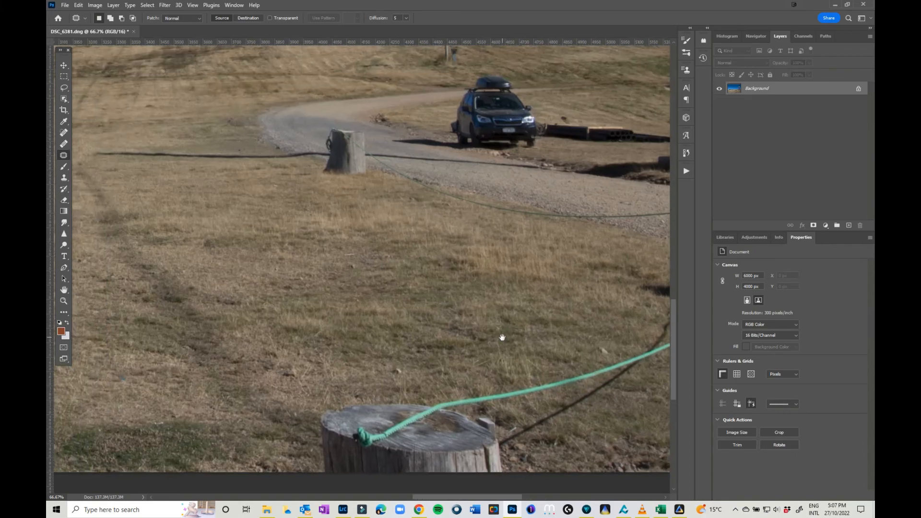
drag(354, 215, 432, 438)
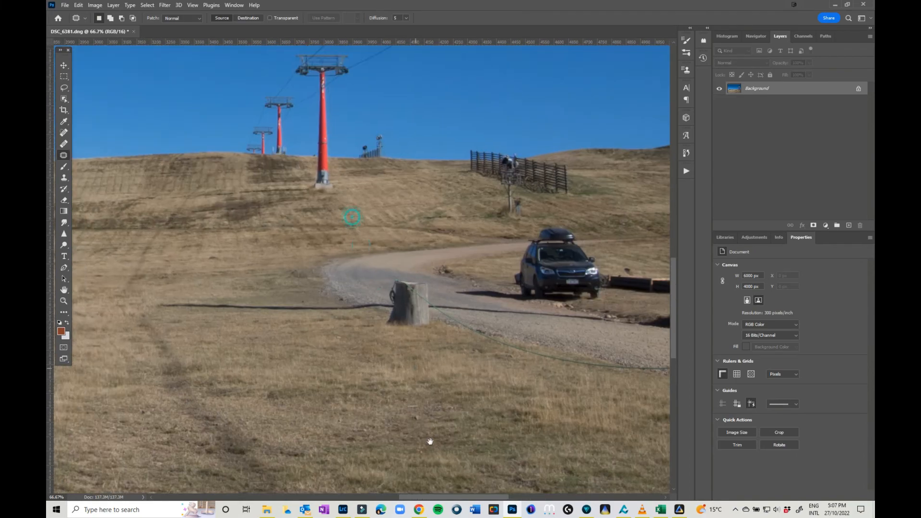
click(63, 133)
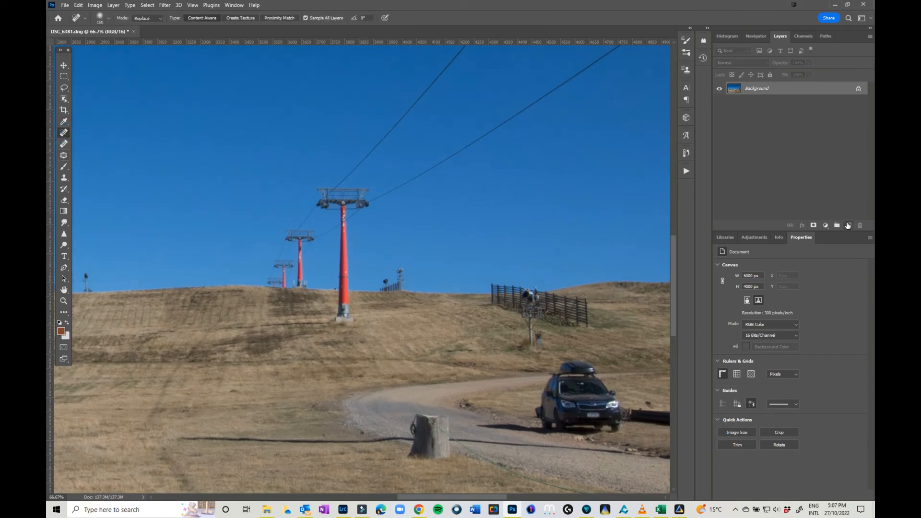
click(848, 225)
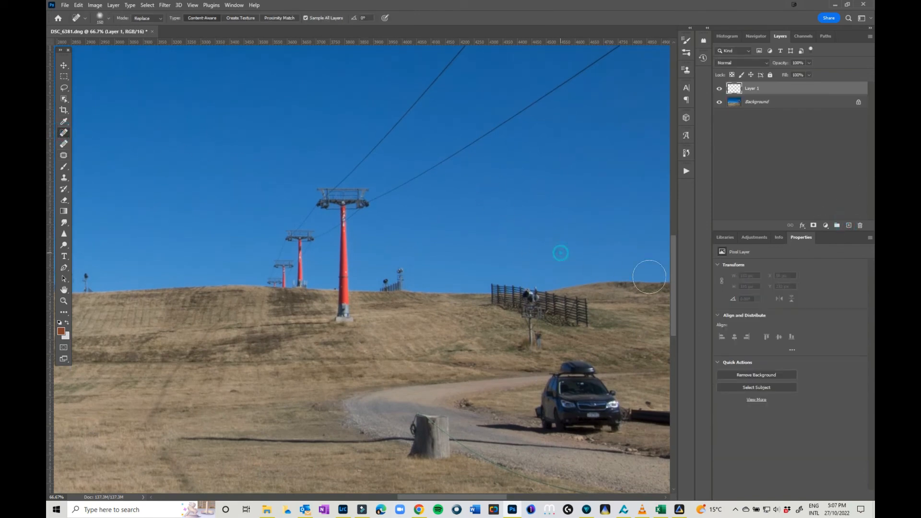
- Reduce the Spot Healing Brush size and paint along the right-hand lift cable in the sky to remove it on the new layer
click(485, 184)
key(bracketleft)
key(bracketleft)
key(bracketleft)
key(bracketleft)
key(bracketleft)
key(bracketleft)
key(bracketleft)
mouse_move(373, 202)
mouse_down()
mouse_move(448, 164)
mouse_move(622, 44)
mouse_up()
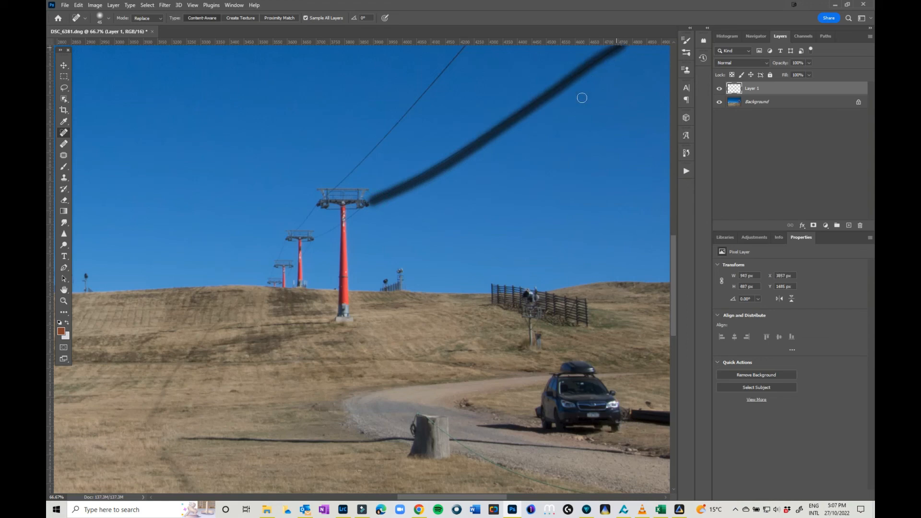
drag(558, 87, 379, 195)
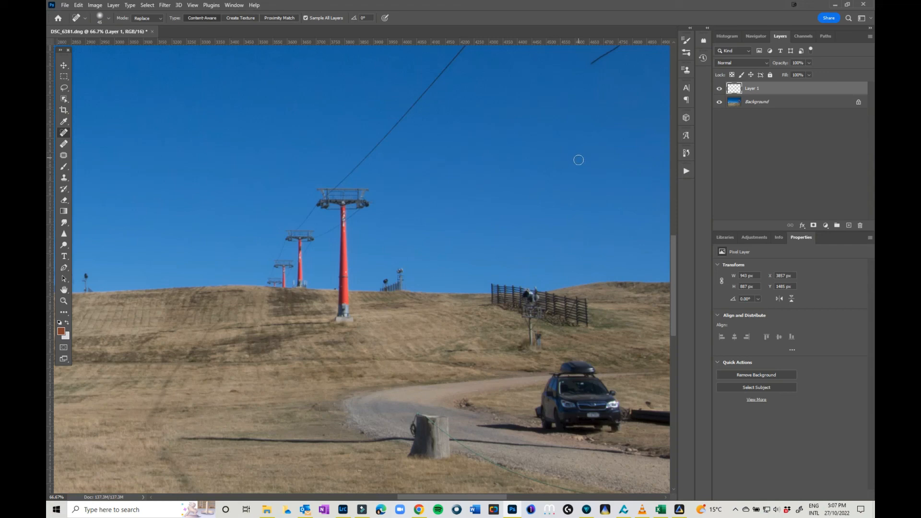
- Switch to the Healing Brush and heal away the remaining end of the removed cable
click(64, 143)
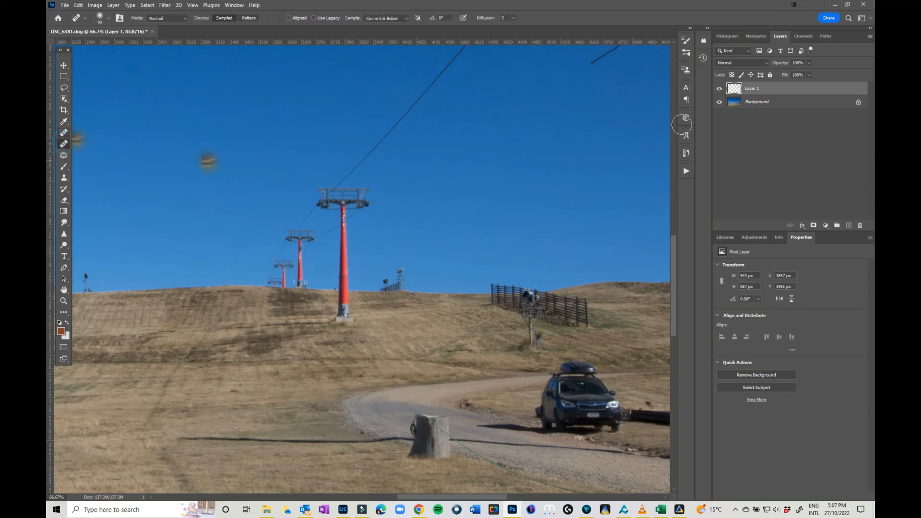
drag(595, 103, 475, 243)
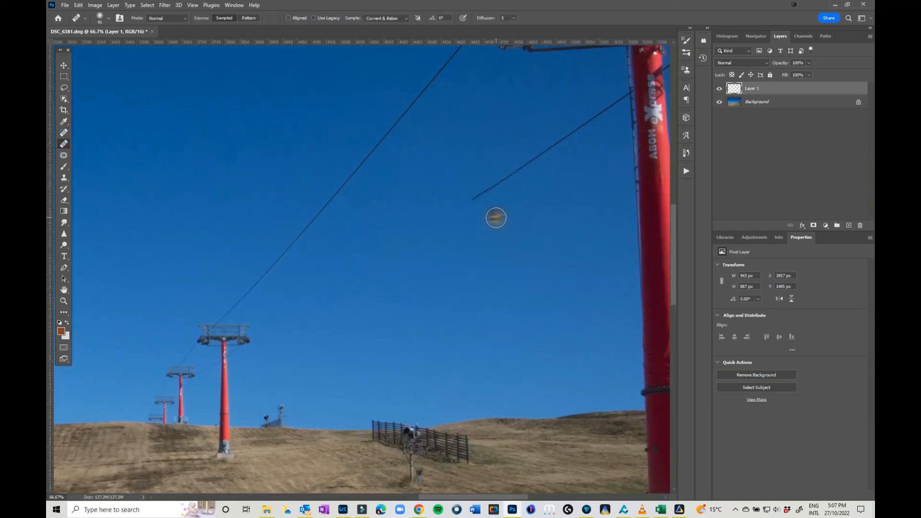
mouse_move(473, 199)
mouse_down()
mouse_move(623, 107)
mouse_move(616, 91)
mouse_move(607, 122)
mouse_move(603, 97)
mouse_up()
alt+click(497, 137)
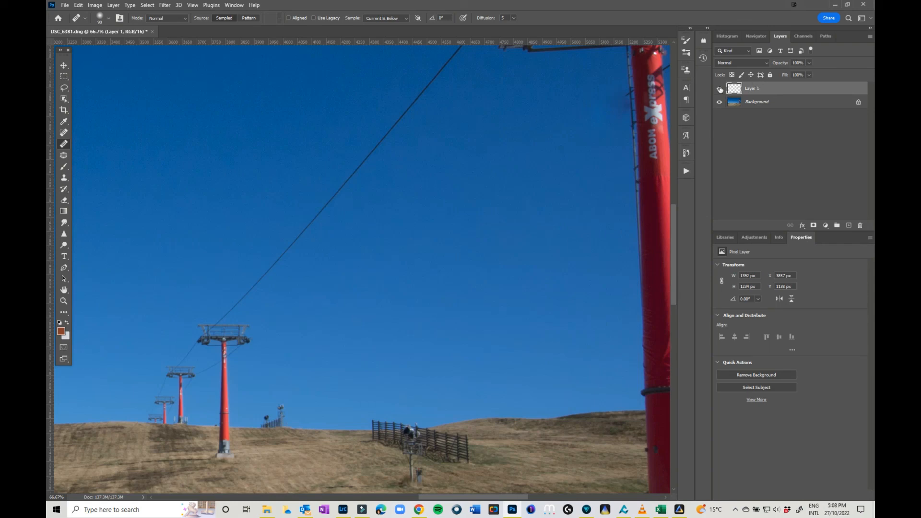
- Hide the retouching layer to compare before and after, and fit the whole image on screen
click(718, 89)
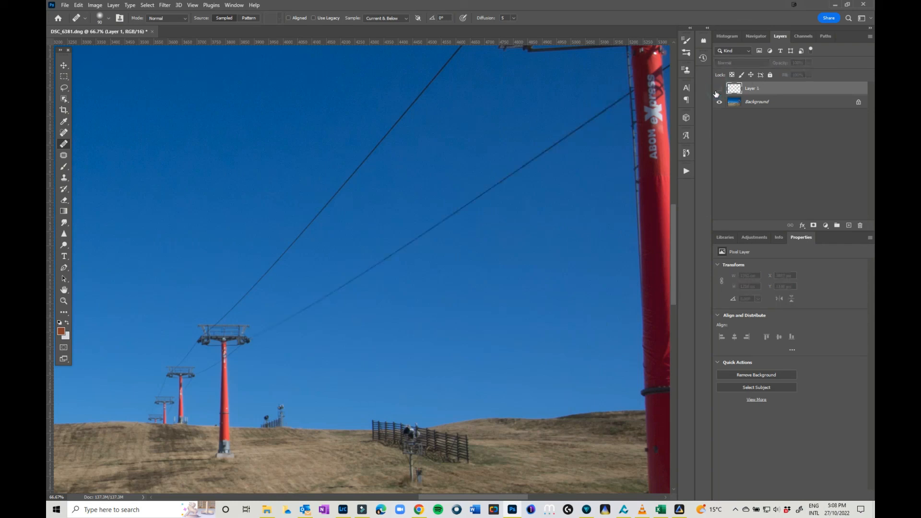
key(ctrl+0)
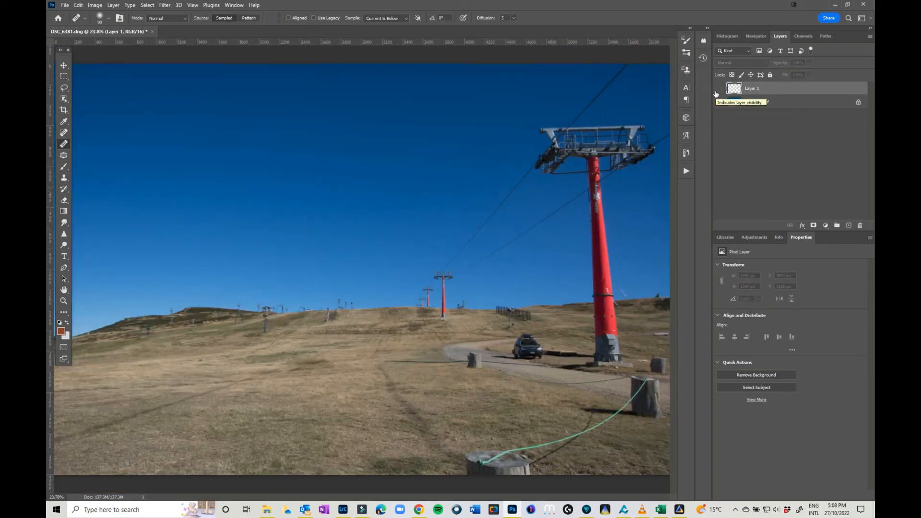